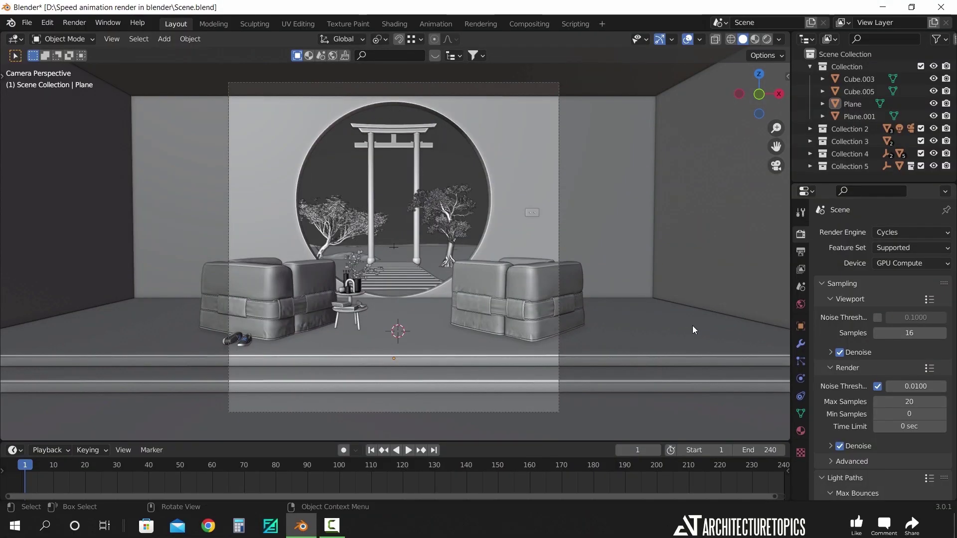
Preview the animation, check the Cycles render devices in System preferences, and render a test still of frame 1
key("space")
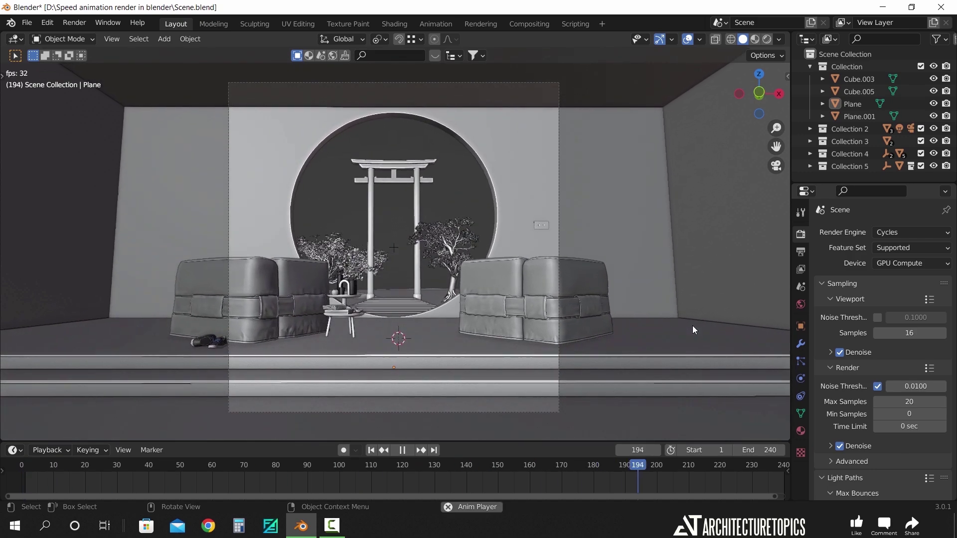
key("Escape")
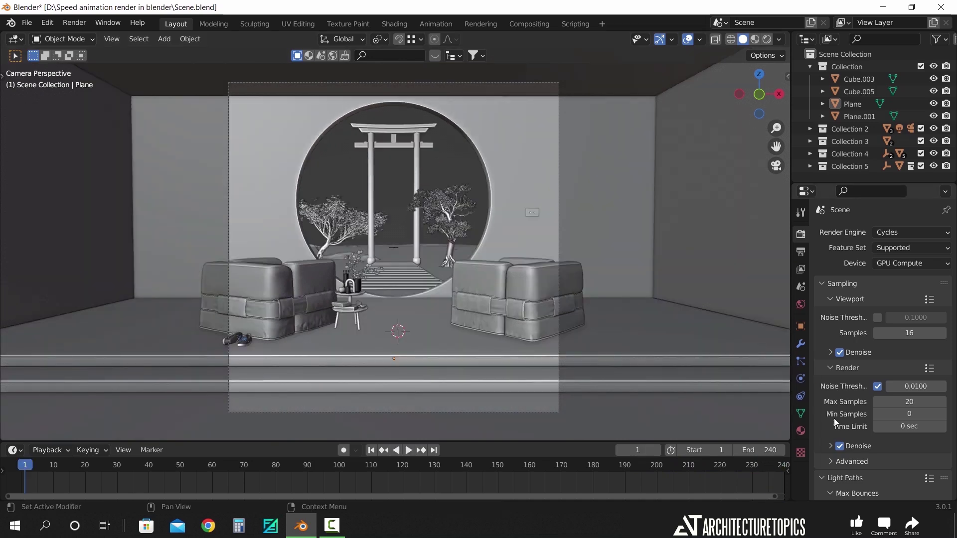
left_click(47, 22)
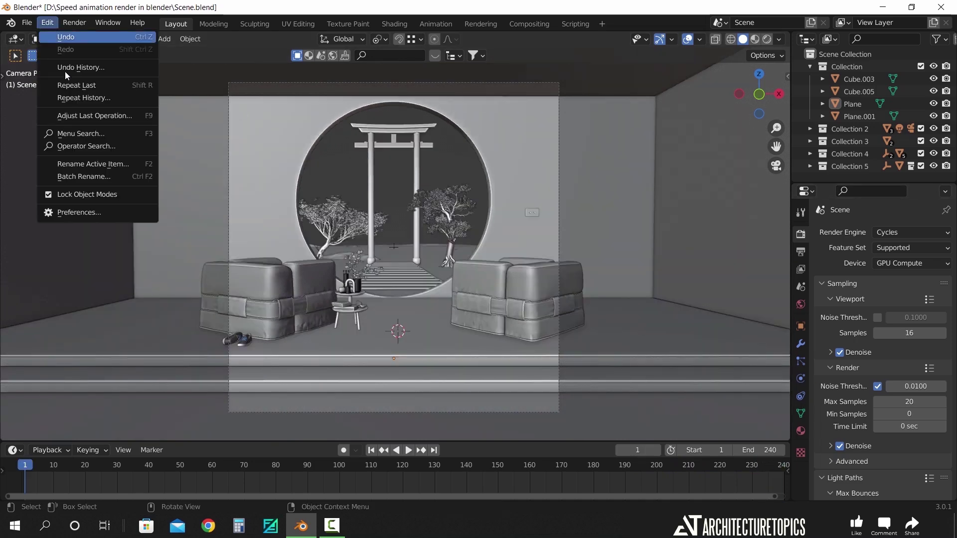
left_click(99, 212)
left_click(73, 231)
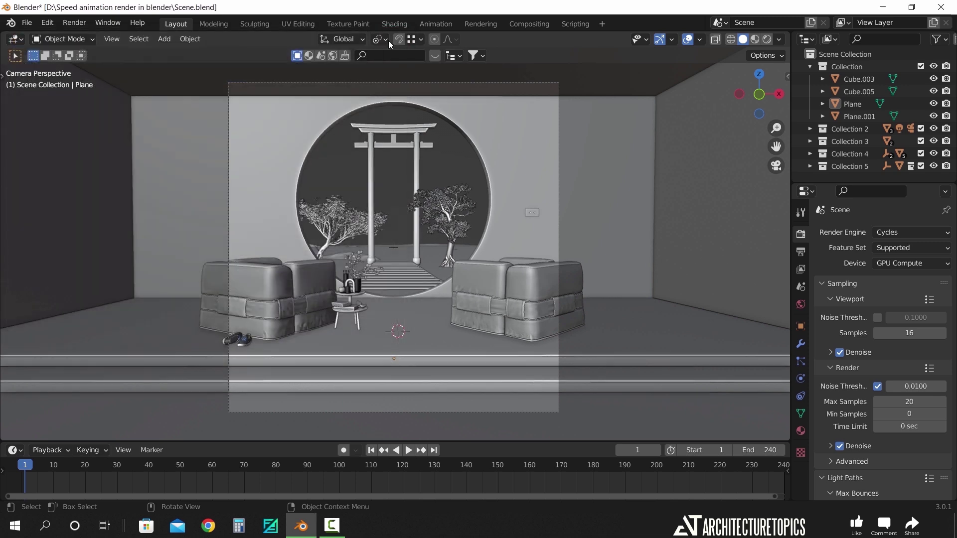
left_click(74, 22)
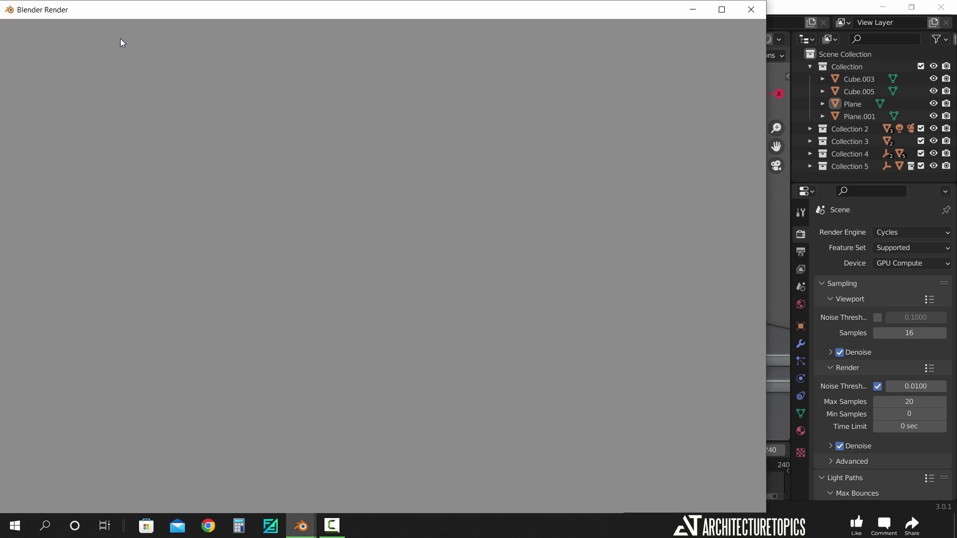
left_click(121, 38)
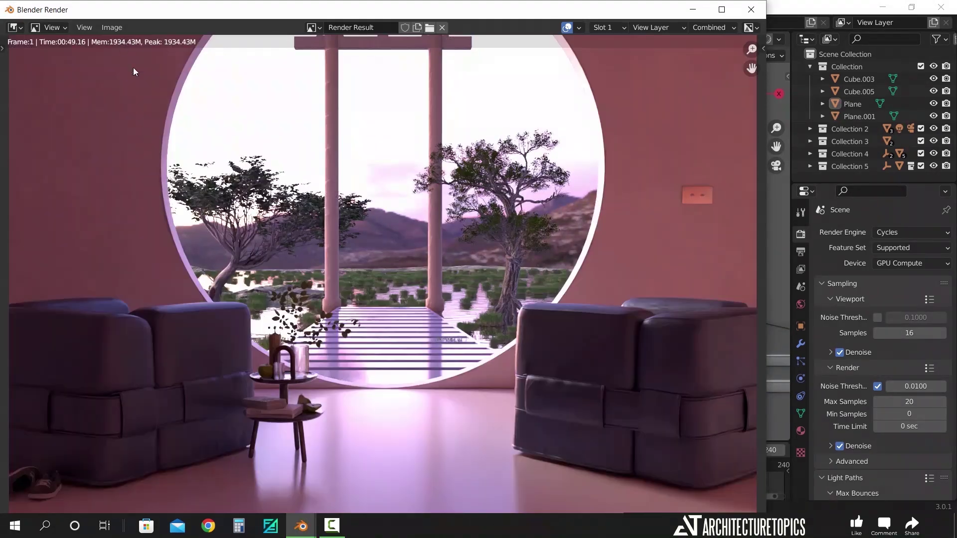
Close the finished frame 1 render and fit the full 240-frame timeline in view
scroll(133, 68, "down", 1)
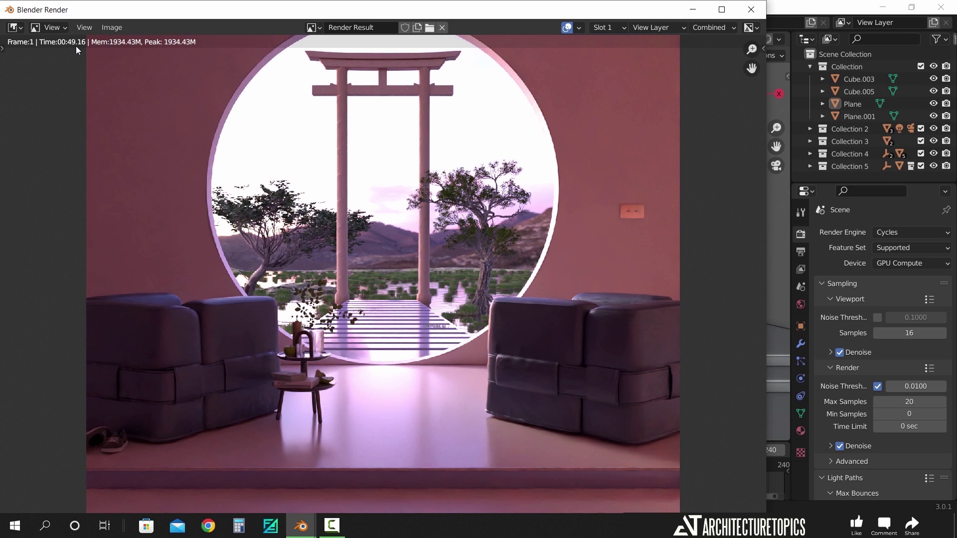
left_click(693, 9)
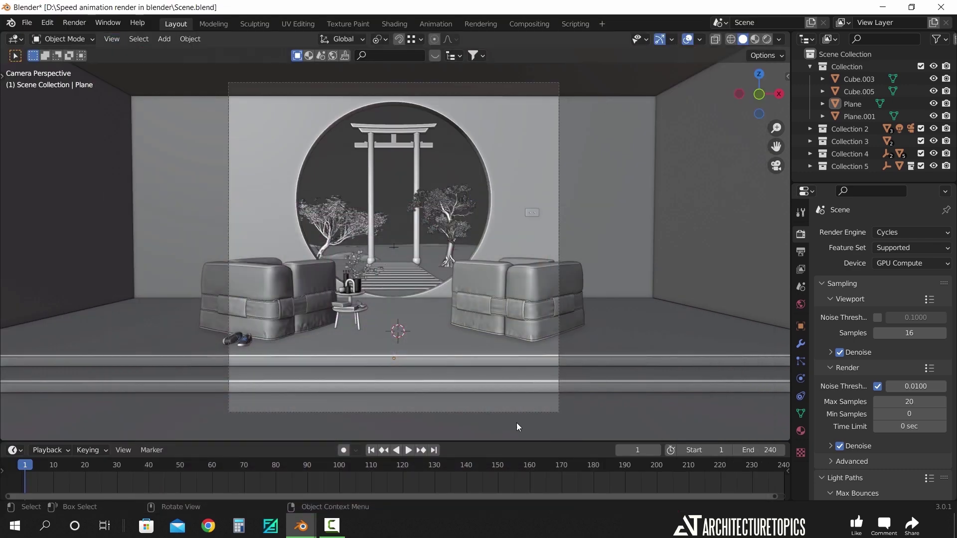
key("Home")
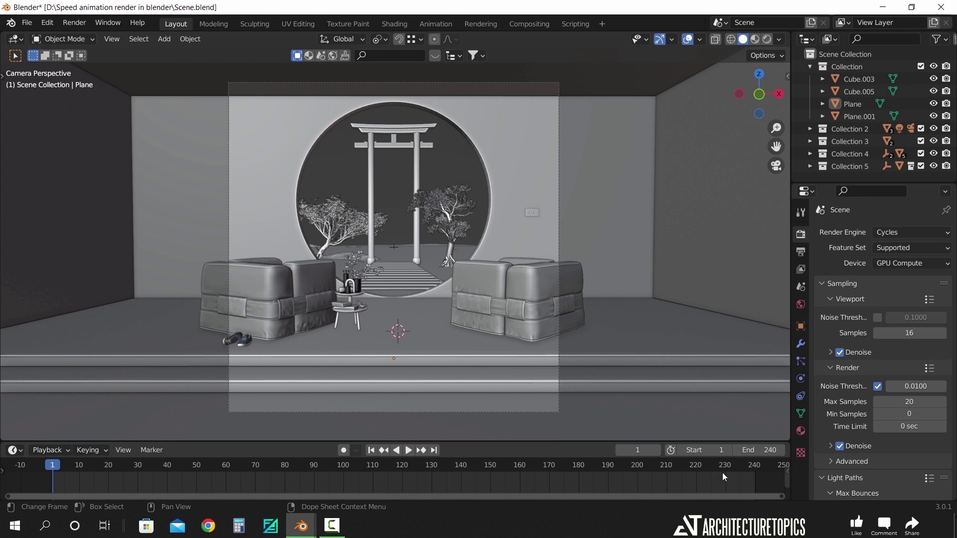
Calculate 49 s × 240 frames in Calculator, convert to hours, and halve it to about 1.63 hours
left_click(239, 526)
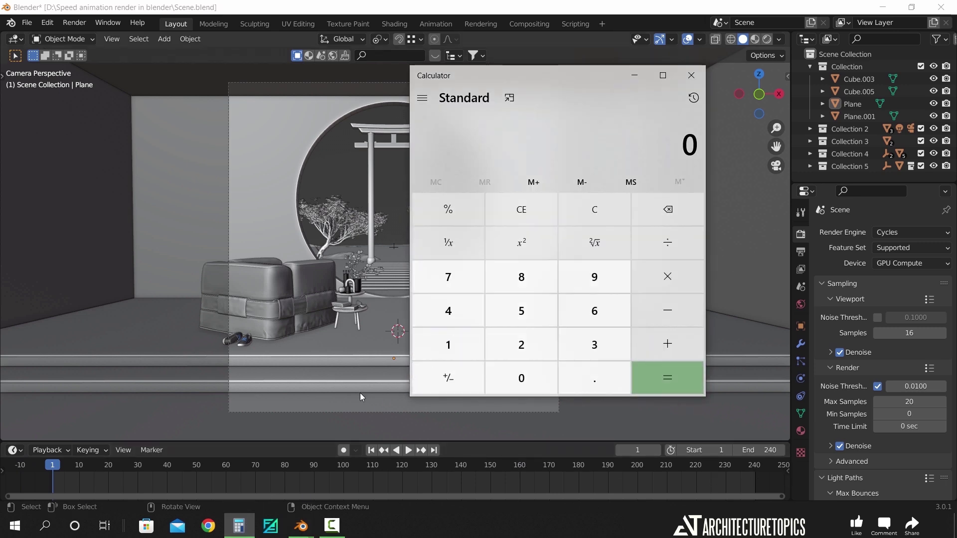
type("49*")
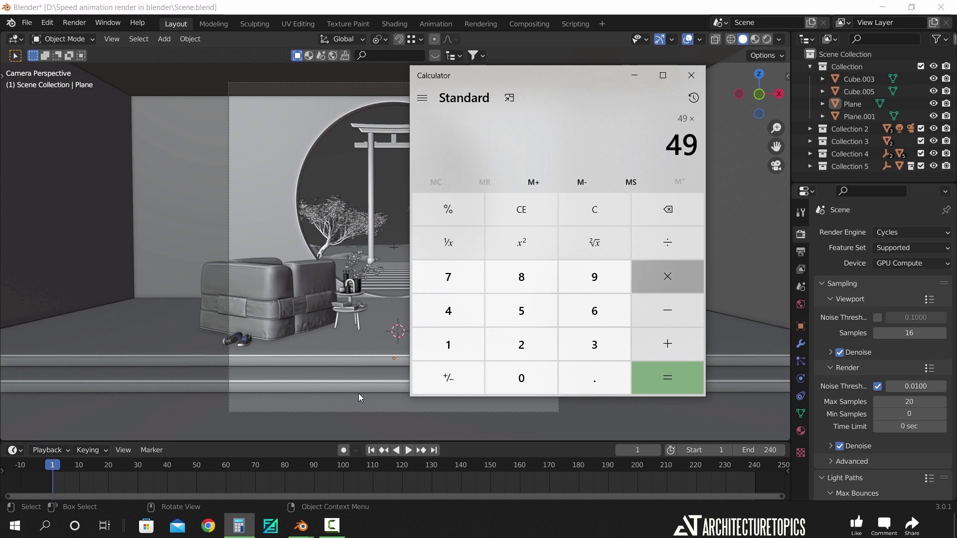
type("240")
key("Return")
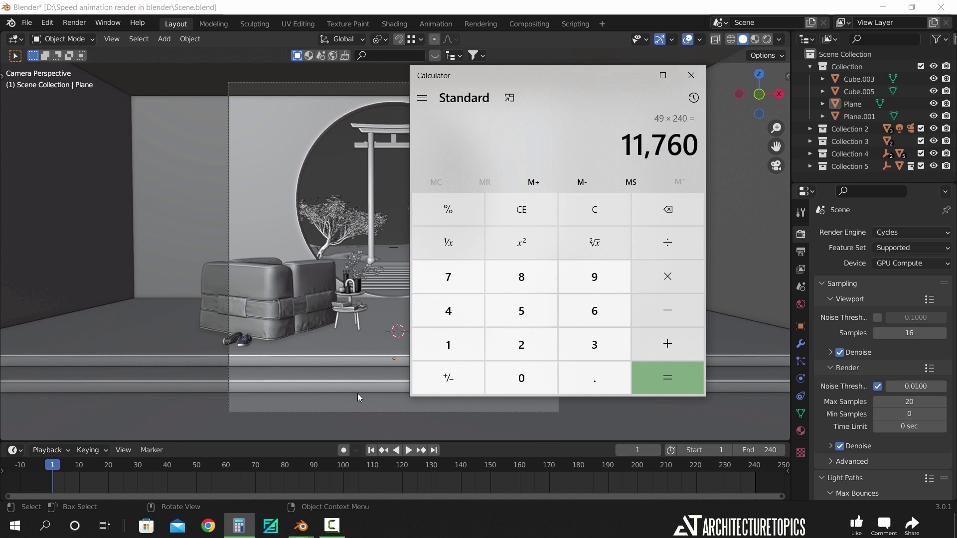
type("/60")
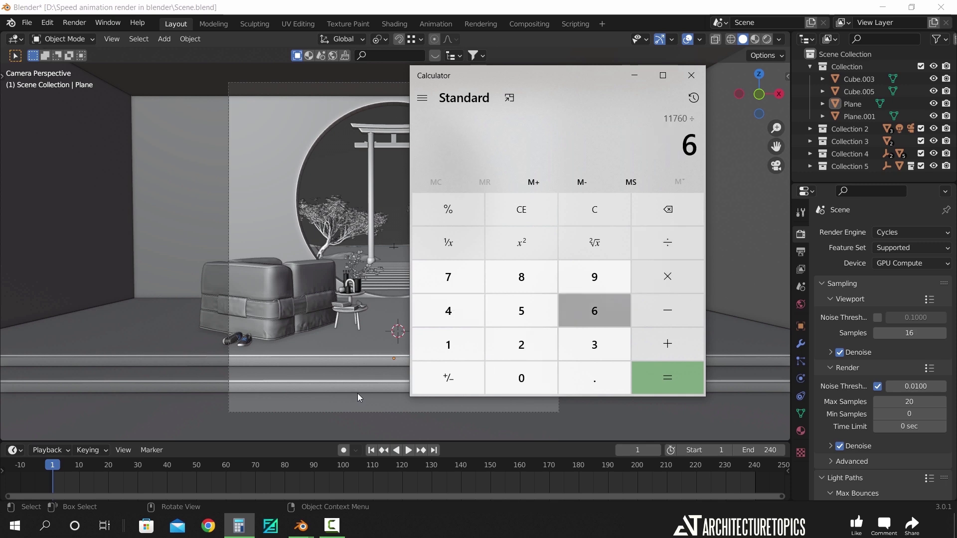
key("Return")
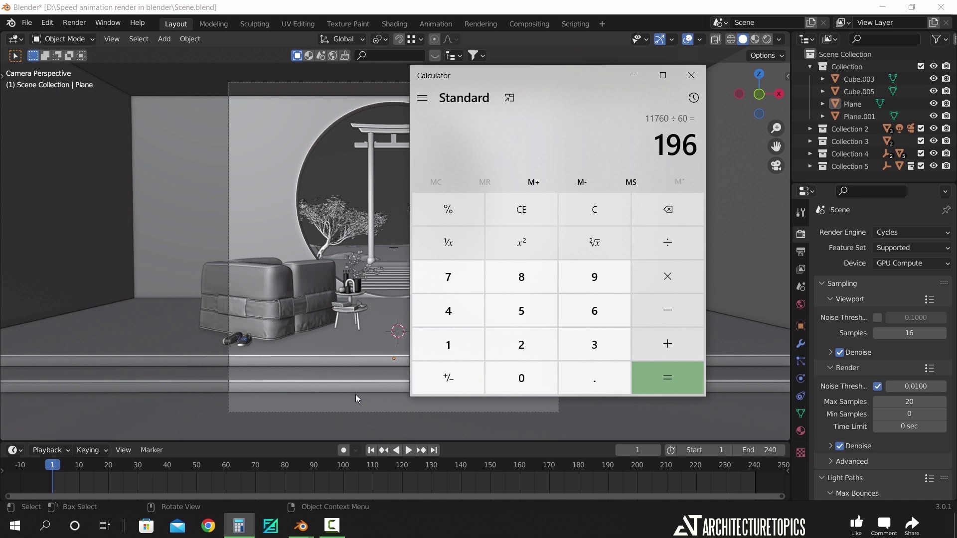
type("/60")
key("Return")
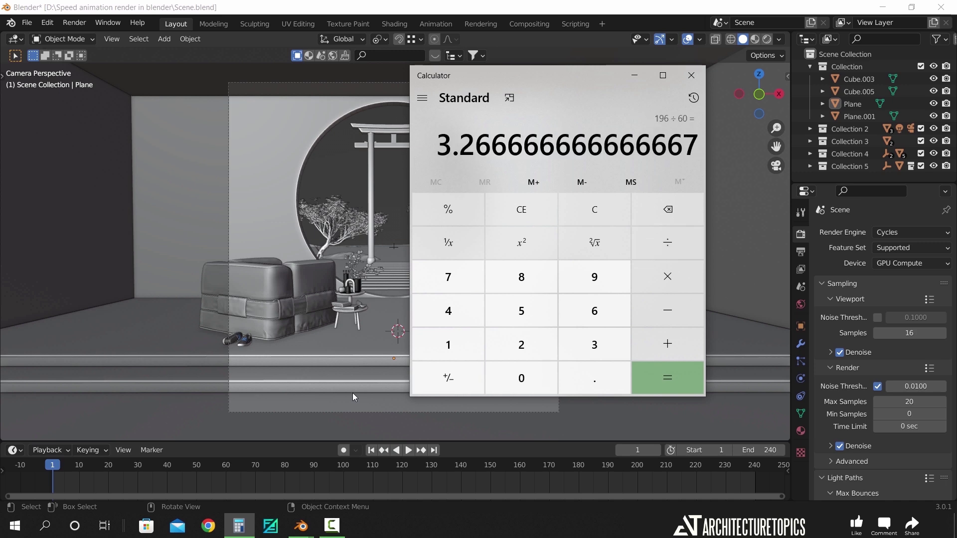
type("/")
type("266666666666667 ÷")
key("Return")
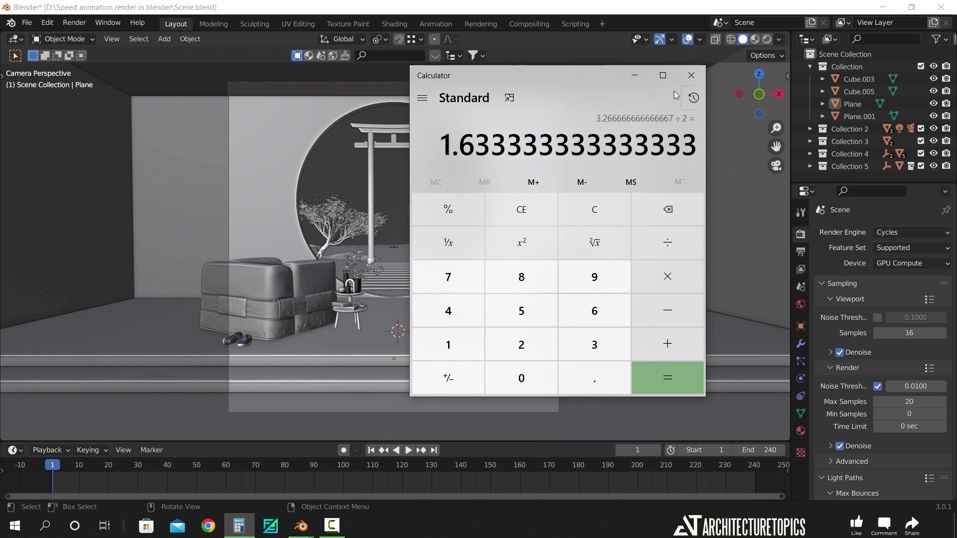
left_click(690, 76)
Raise the Output frame Step from 1 to 2 so every other frame renders
left_click(802, 253)
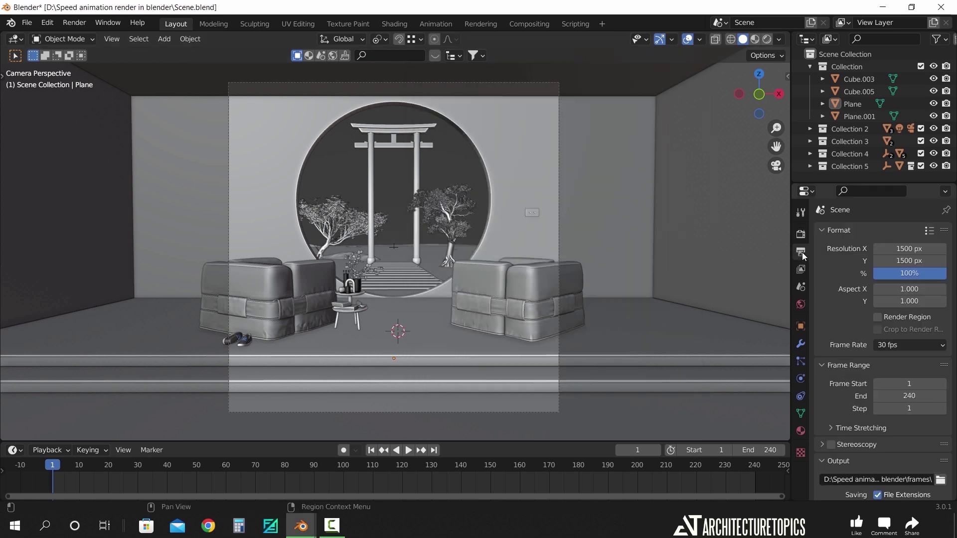
scroll(824, 363, "down", 2)
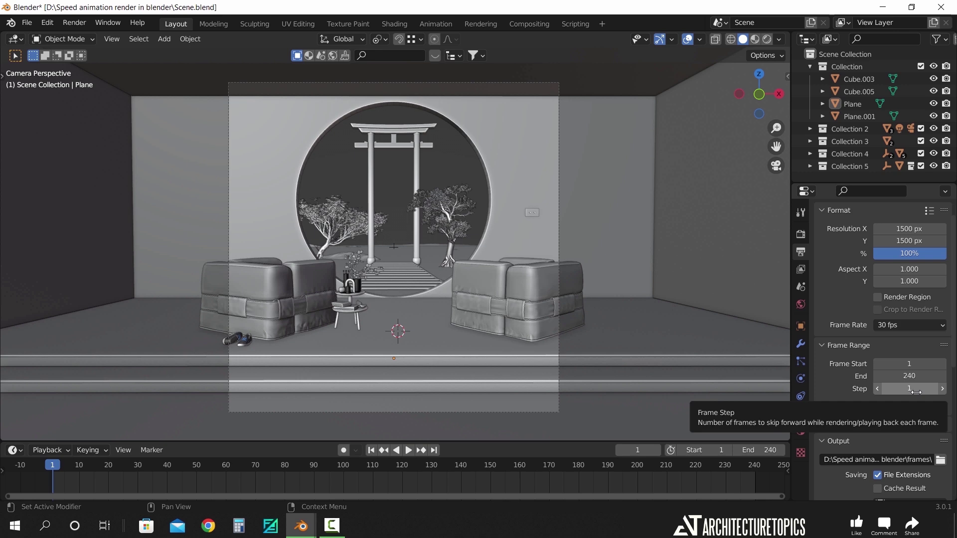
left_click(942, 389)
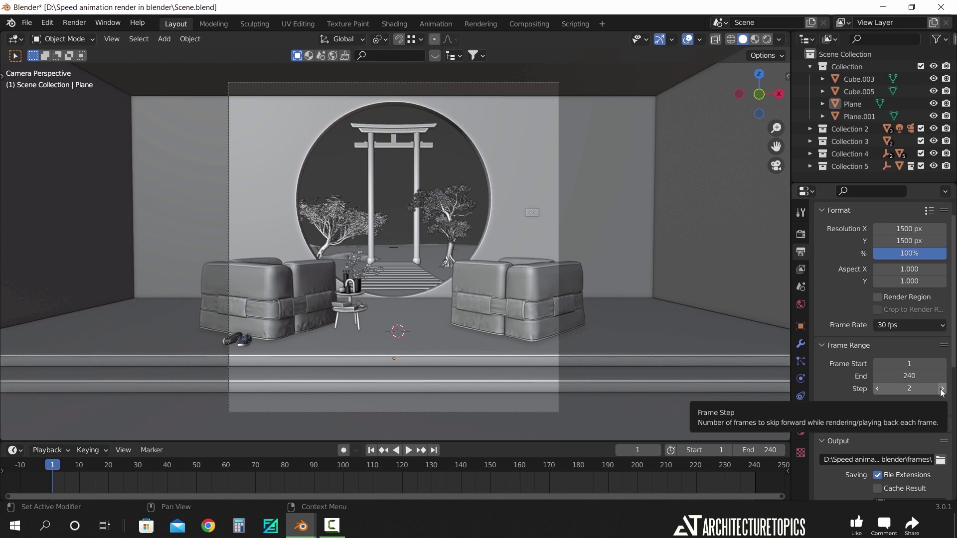
left_click(801, 235)
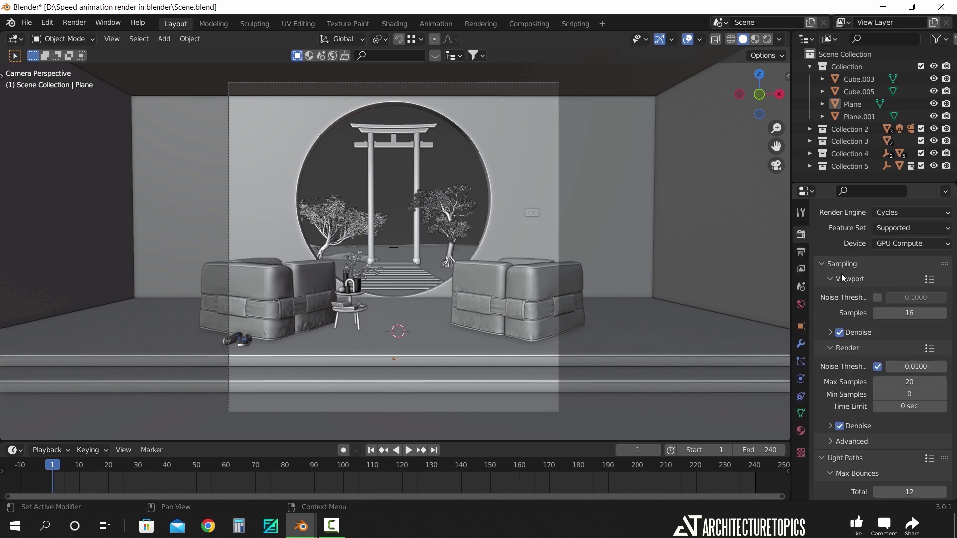
Change Render Max Samples from 20 to 15
double_click(922, 380)
type("15")
key("Return")
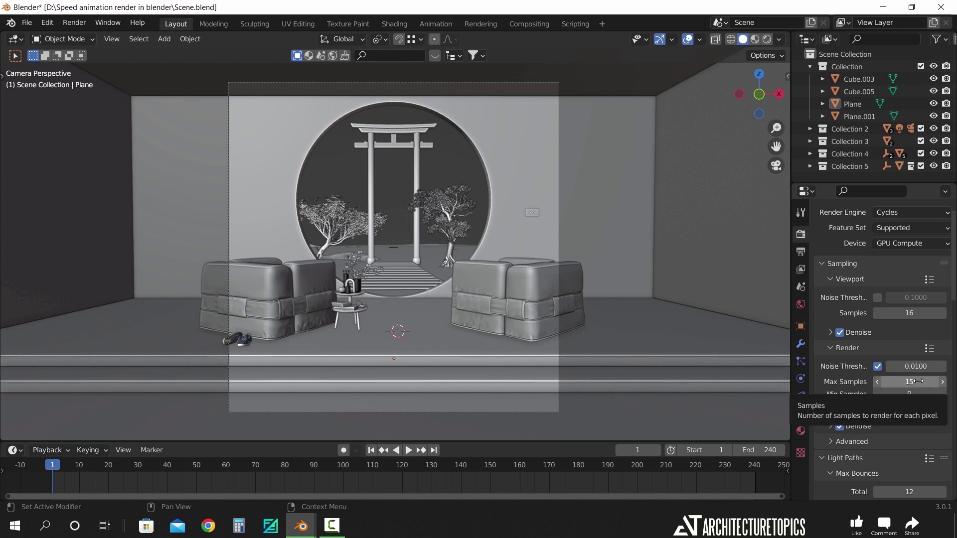
scroll(857, 349, "down", 12)
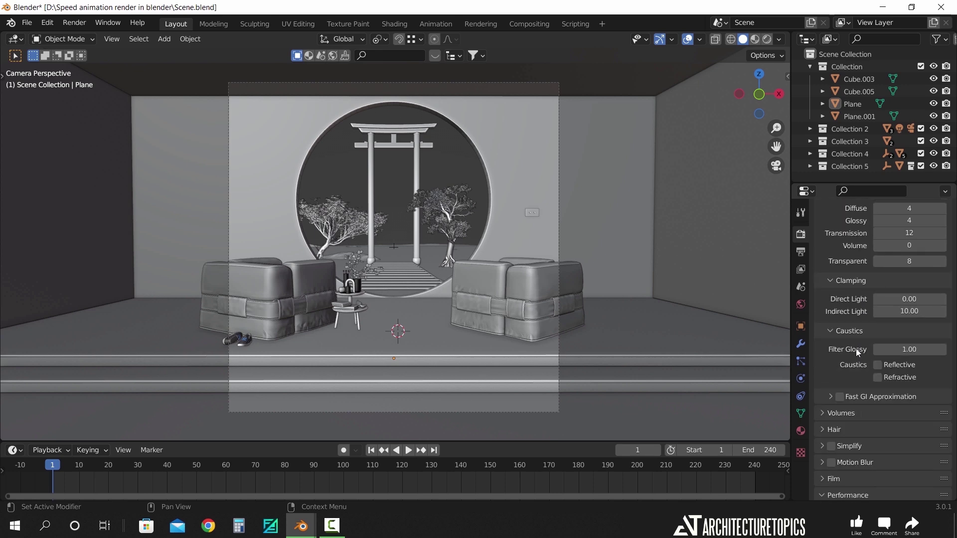
scroll(856, 348, "down", 12)
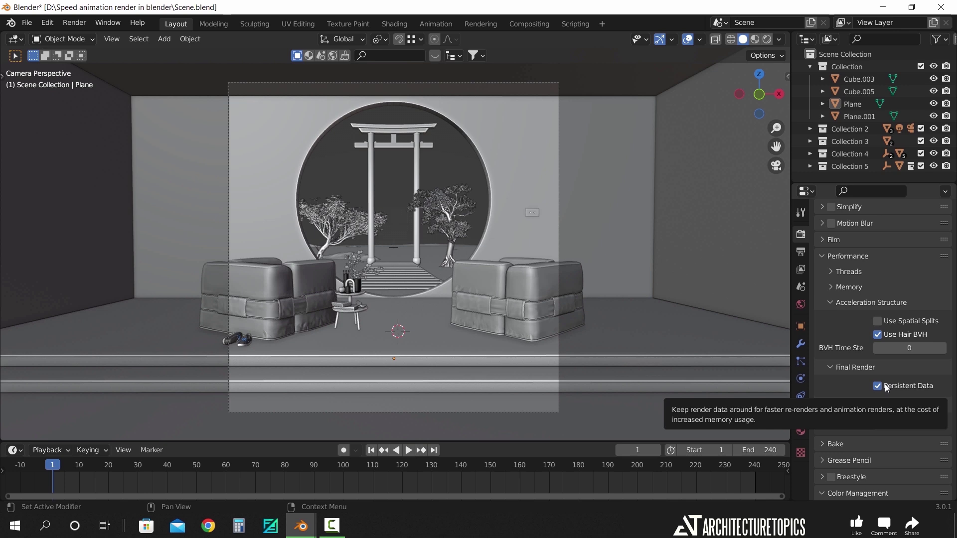
left_click(802, 253)
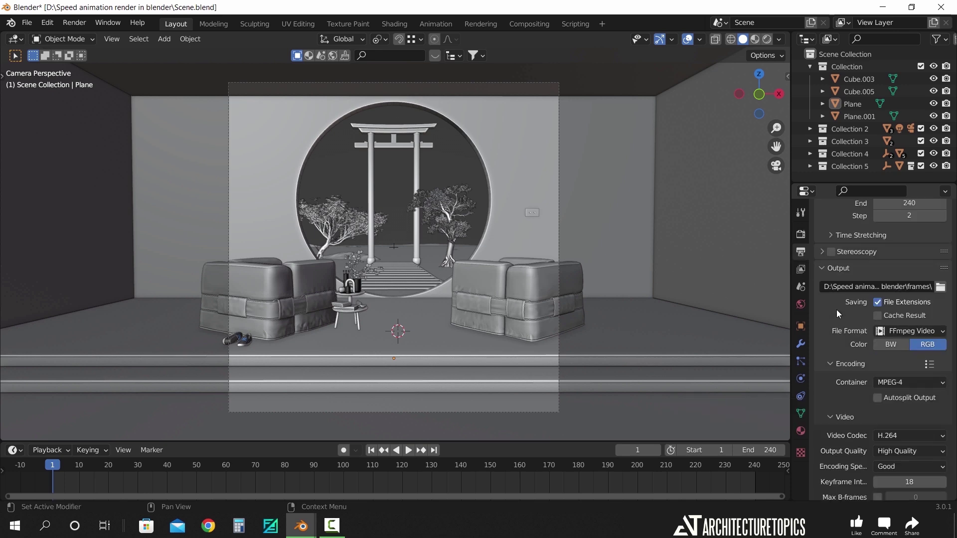
Switch the output file format from FFmpeg Video to PNG
scroll(838, 313, "up", 2)
left_click(906, 374)
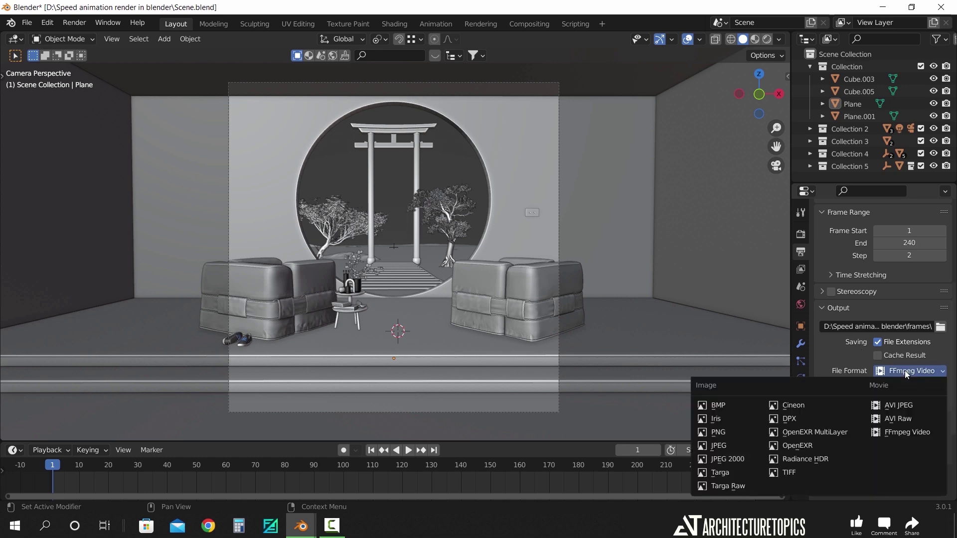
left_click(723, 431)
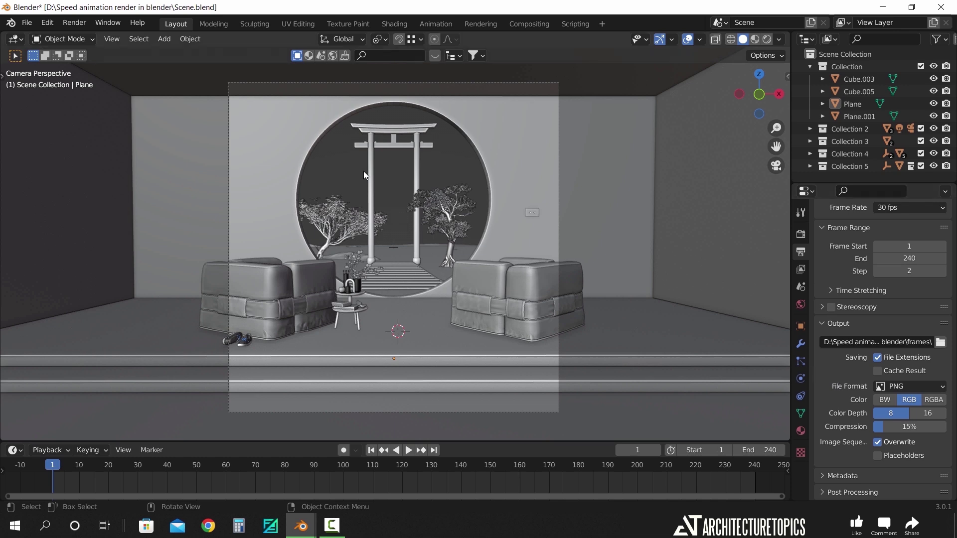
left_click(80, 24)
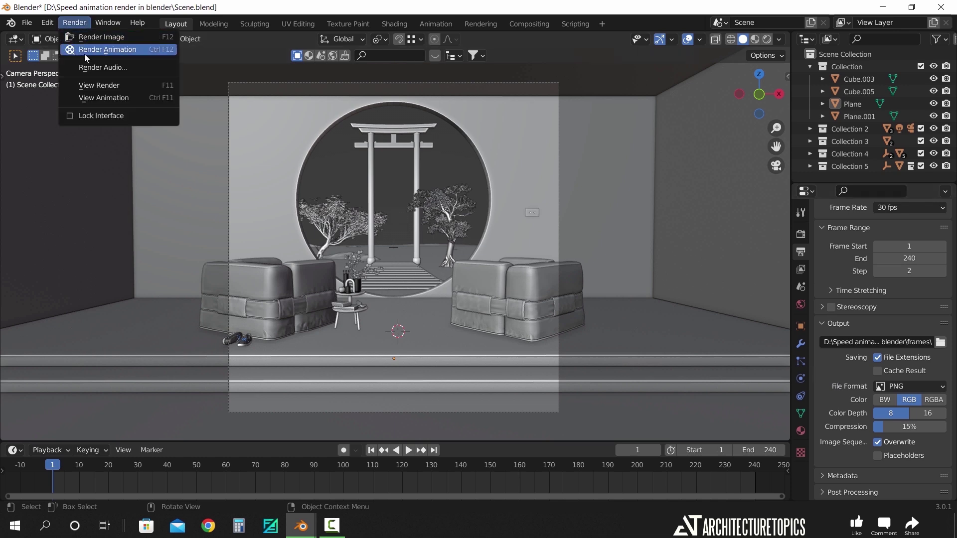
Render the full animation, writing 120 PNG frames to the frames folder
left_click(137, 49)
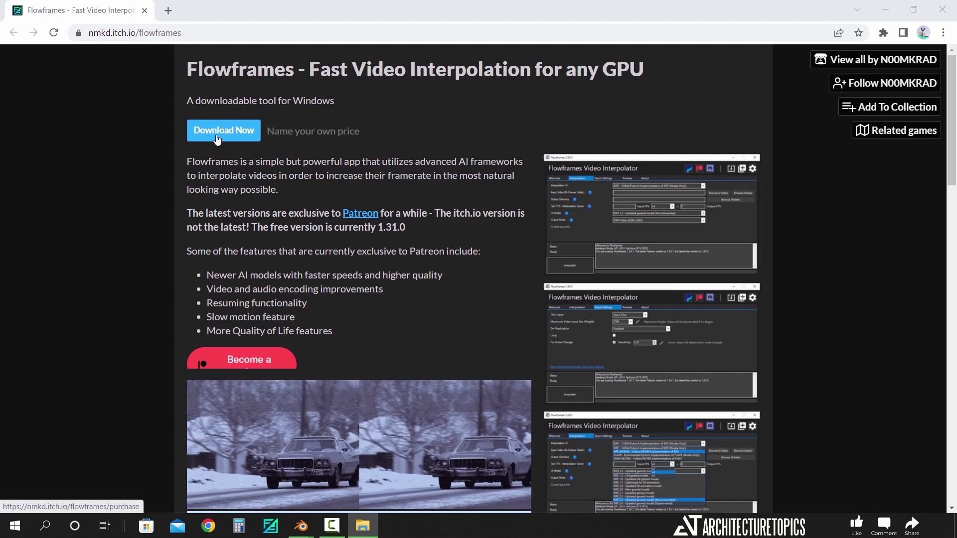
Download the free Flowframes 1.35.0 web installer from itch.io, skipping payment
left_click(218, 139)
left_click(414, 211)
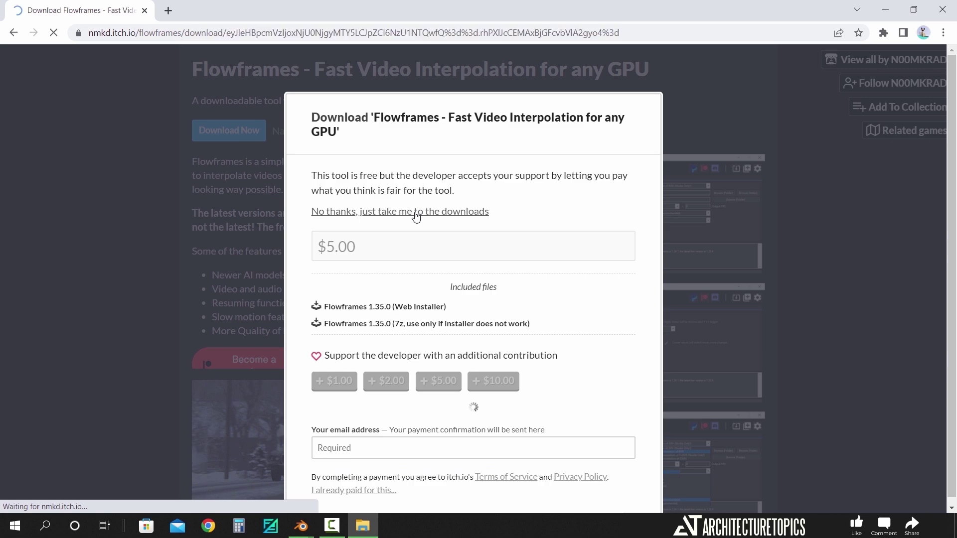
left_click(242, 195)
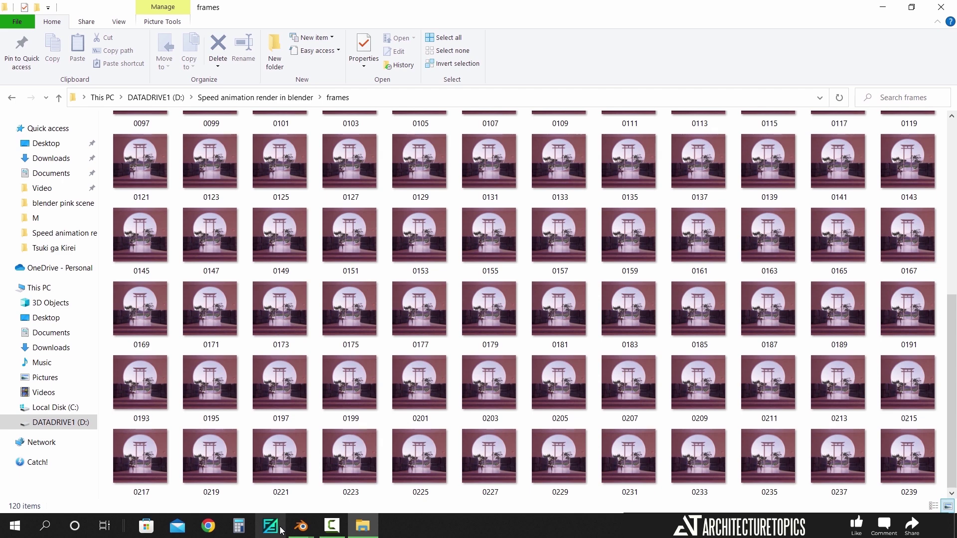
Set the rendered frames folder as the Flowframes interpolation input
left_click(282, 530)
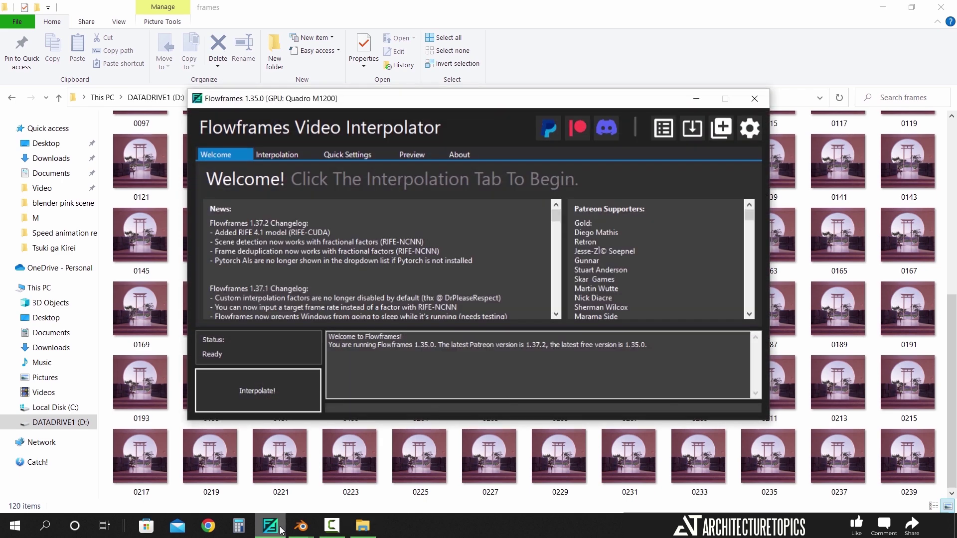
left_click(279, 155)
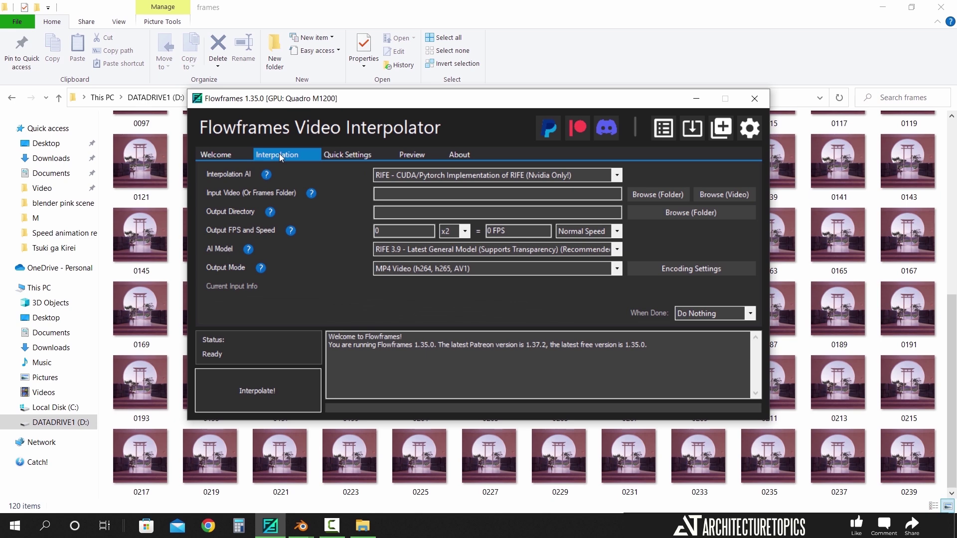
left_click(660, 195)
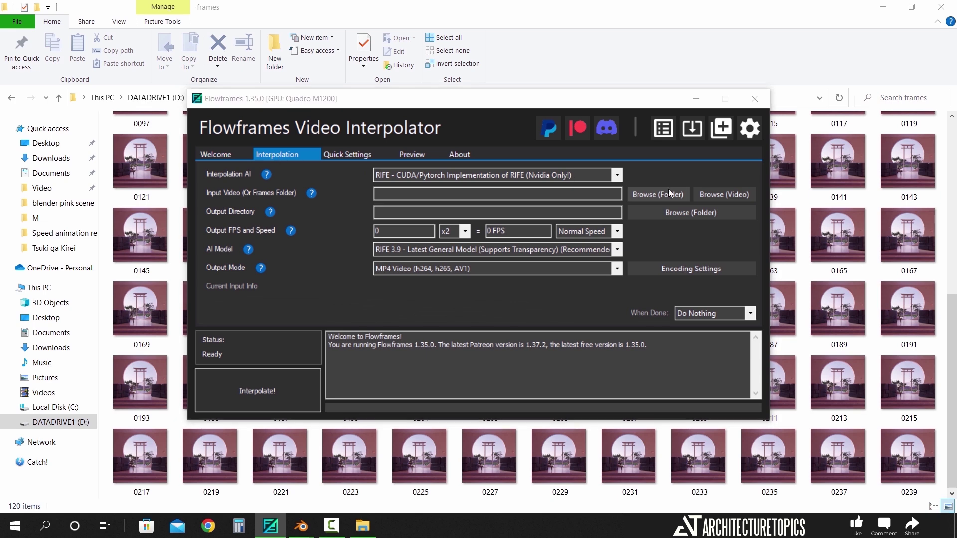
left_click(373, 144)
left_click(326, 196)
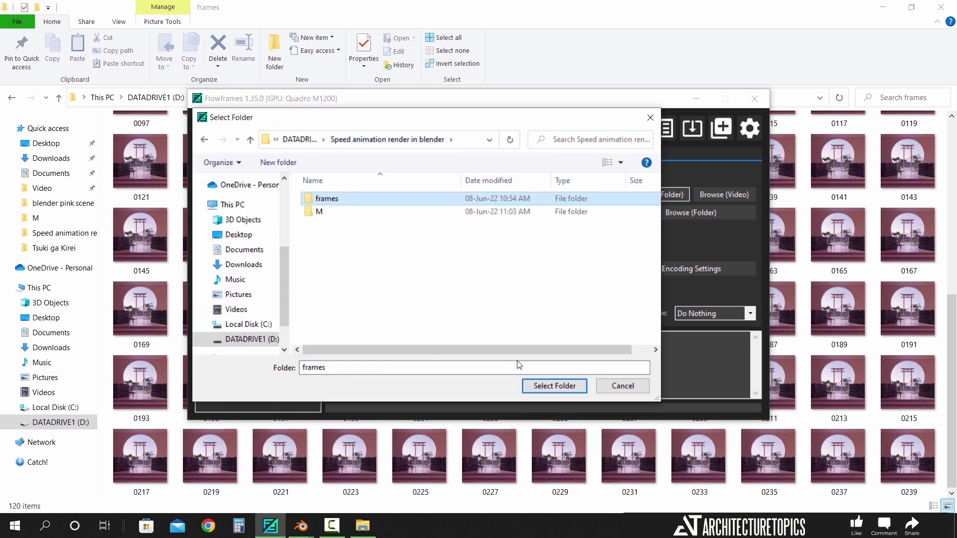
left_click(537, 385)
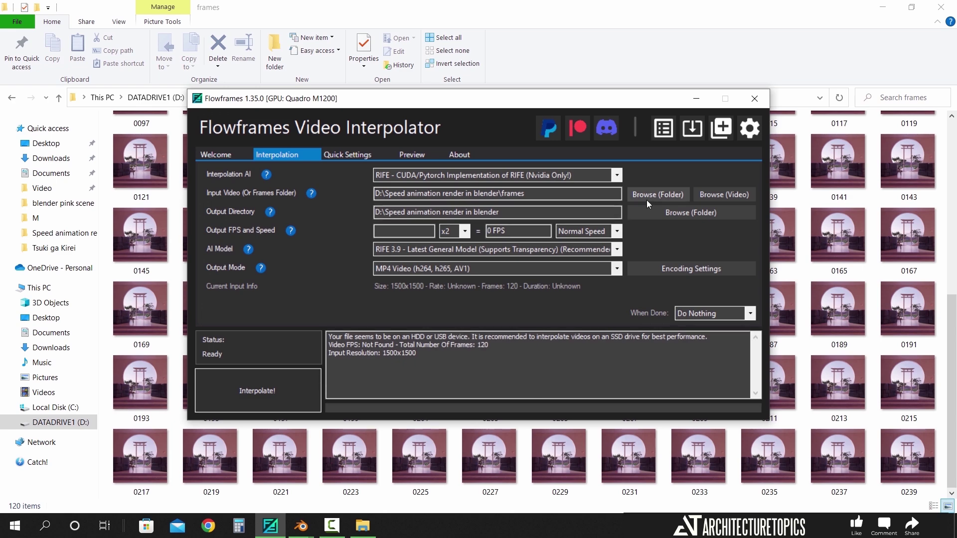
Set the parent 'Speed animation render in blender' folder as the output directory
left_click(673, 213)
left_click(357, 144)
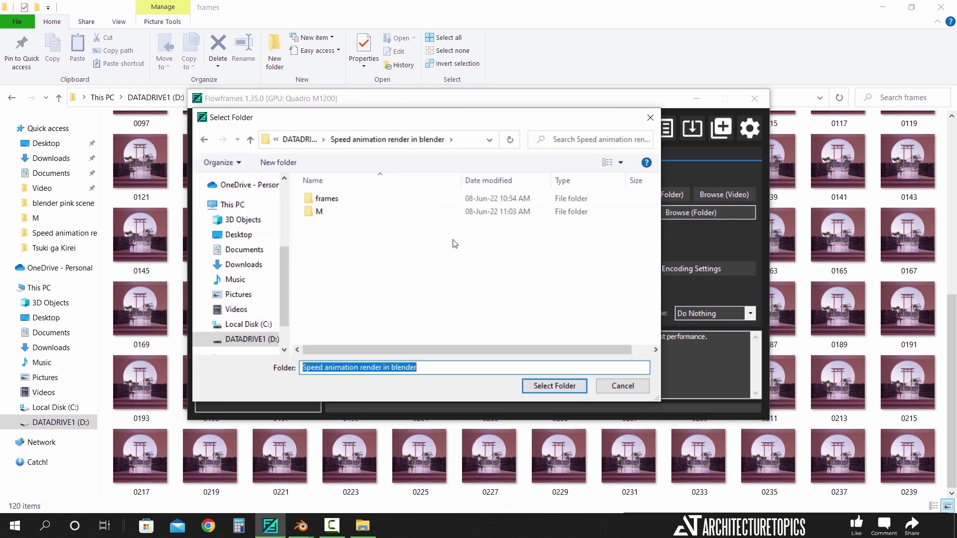
left_click(549, 387)
left_click(407, 232)
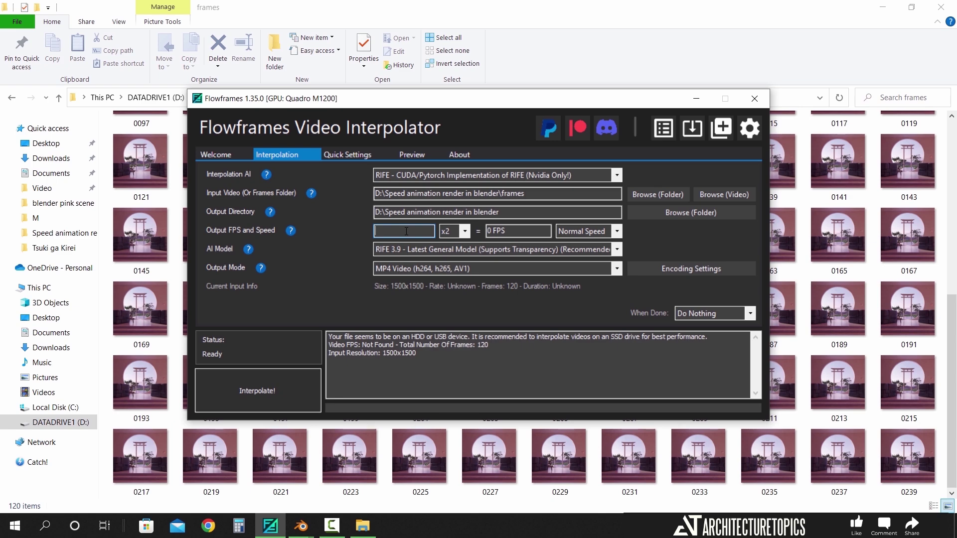
Check the scene's frame rate in Blender's output settings
mouse_move(301, 526)
left_click(249, 481)
scroll(849, 306, "up", 1)
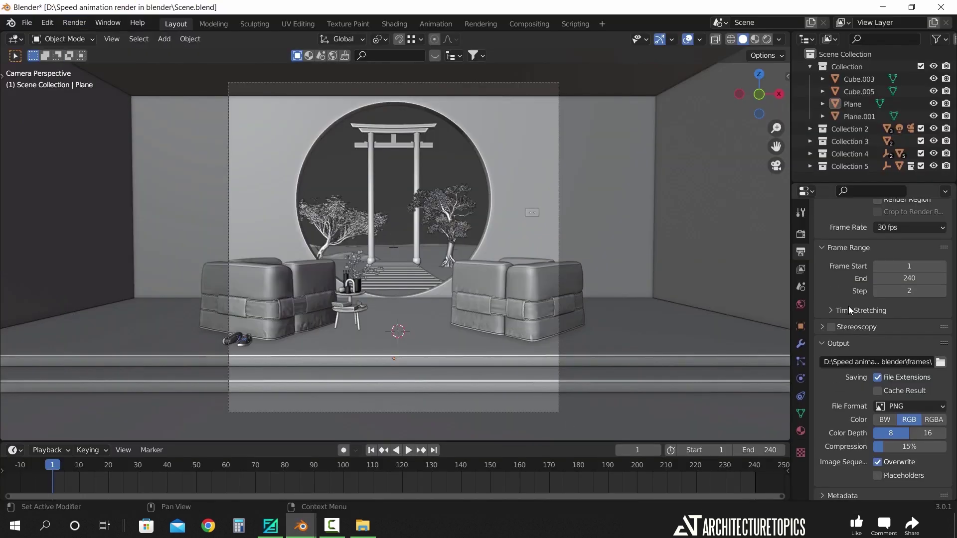
scroll(848, 306, "up", 2)
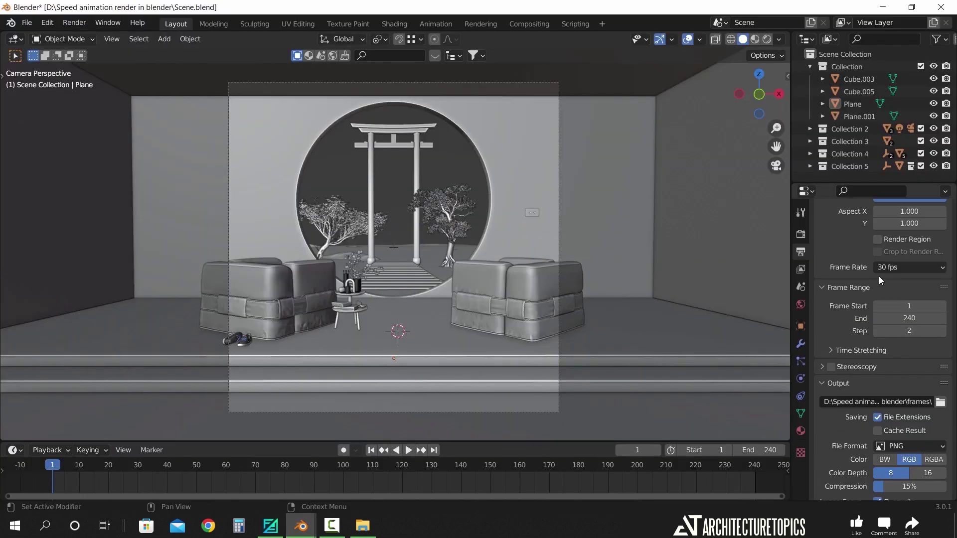
left_click(264, 532)
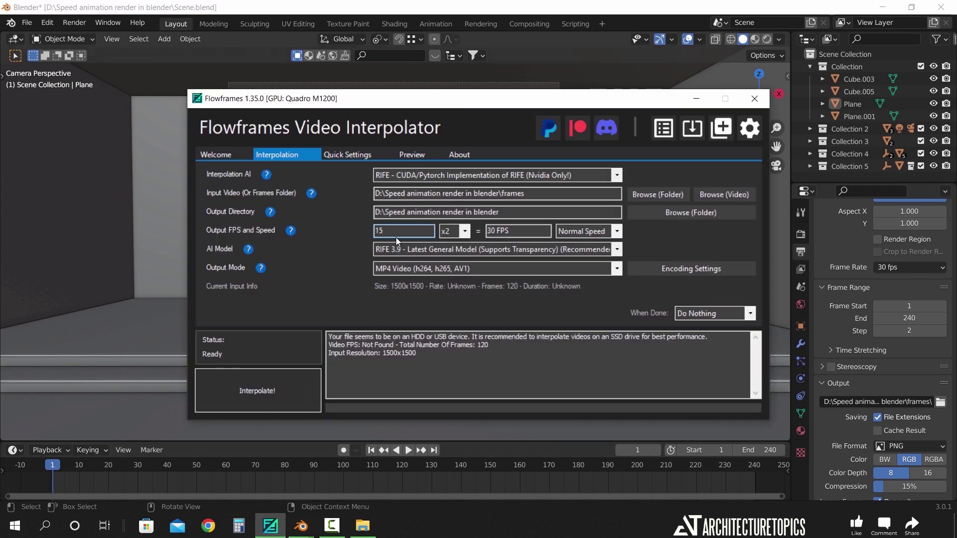
Use a 15 fps input for 30 FPS MP4 output and start interpolating
double_click(491, 231)
left_click(571, 268)
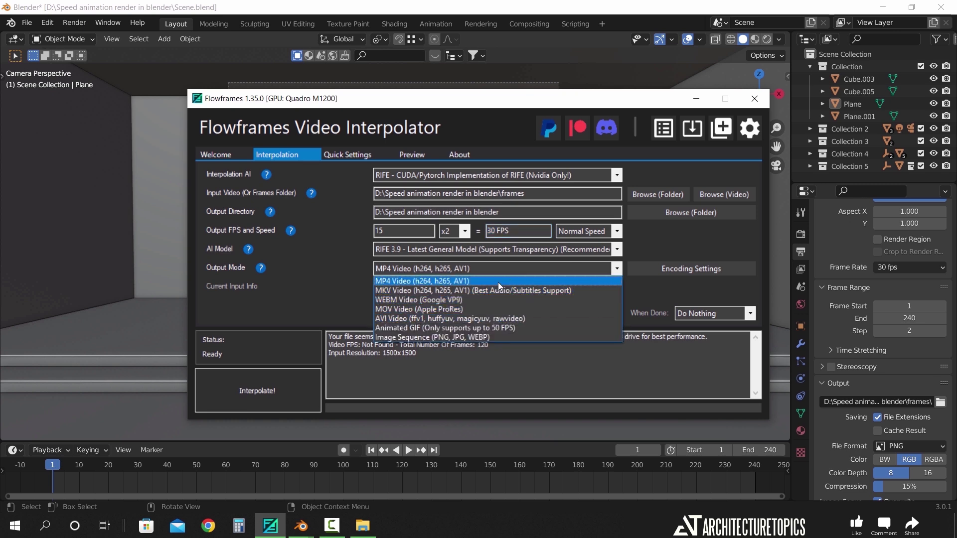
left_click(616, 269)
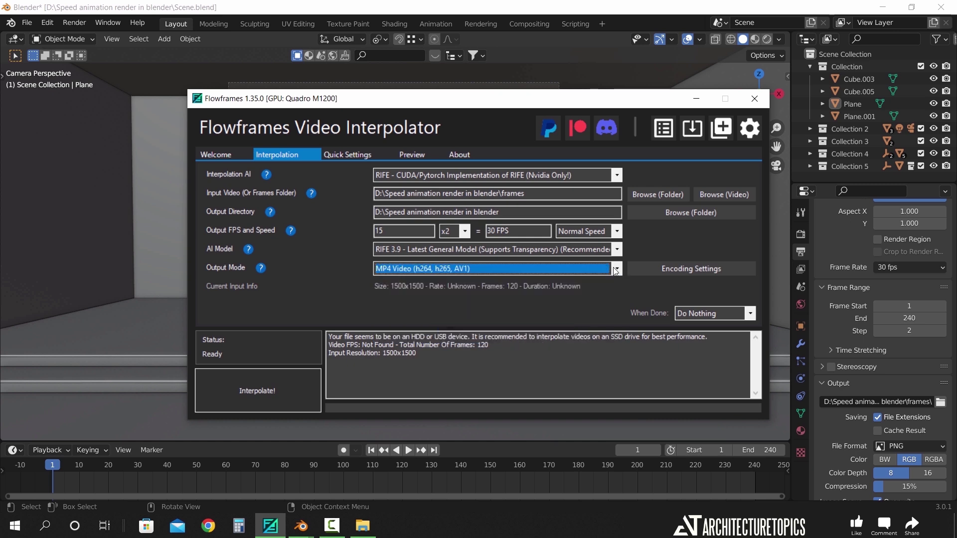
left_click(273, 391)
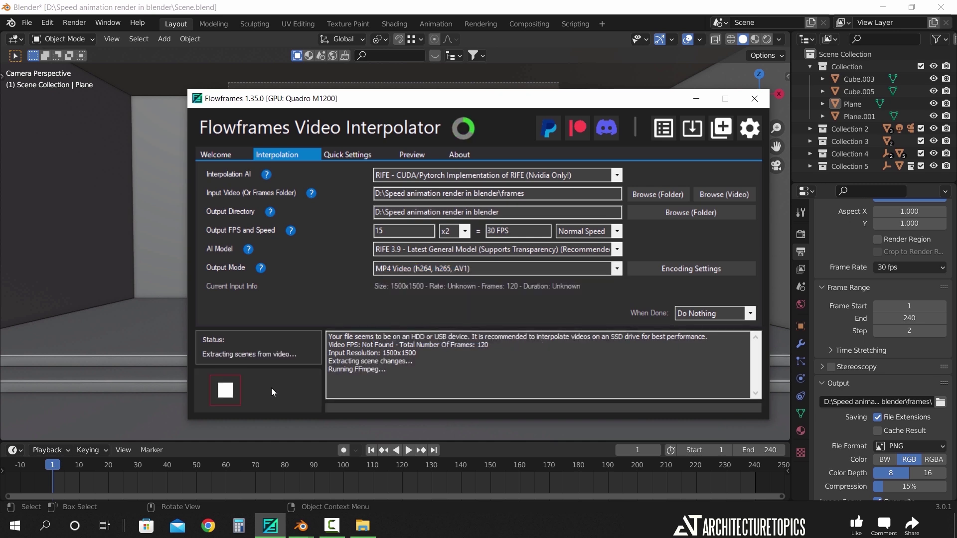
left_click(412, 155)
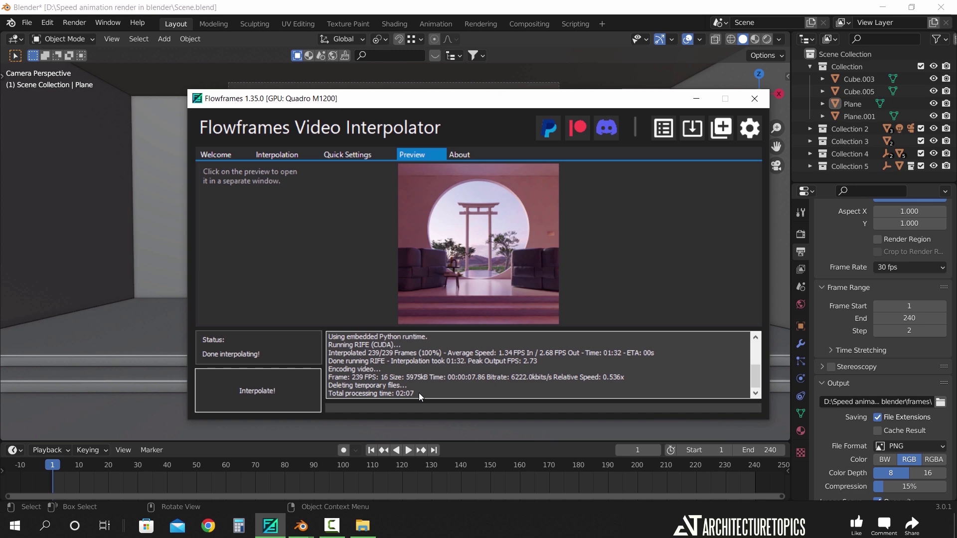
Play frames-2x-RIFE-RIFE3.9-30fps.mp4 from the Speed animation render in blender folder
left_click(360, 529)
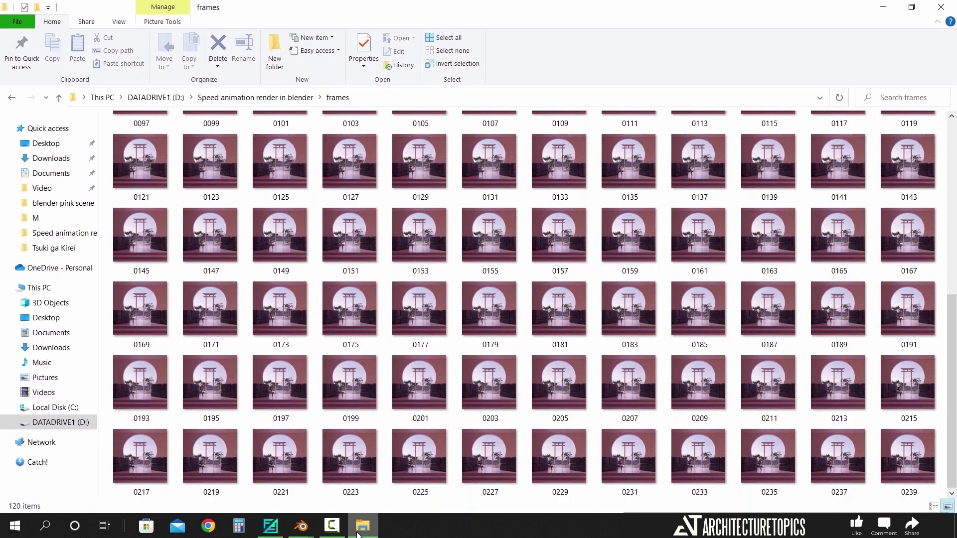
left_click(256, 98)
left_click(193, 165)
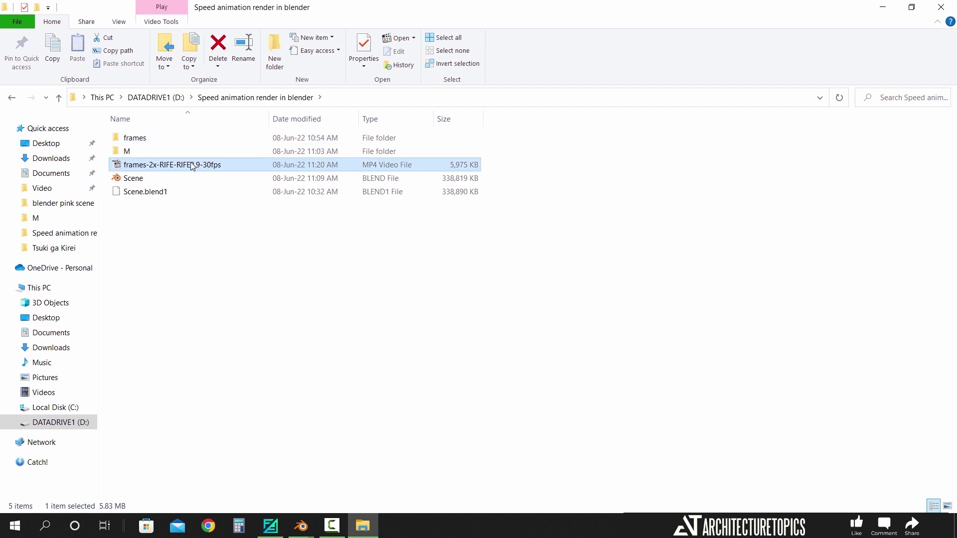
double_click(193, 165)
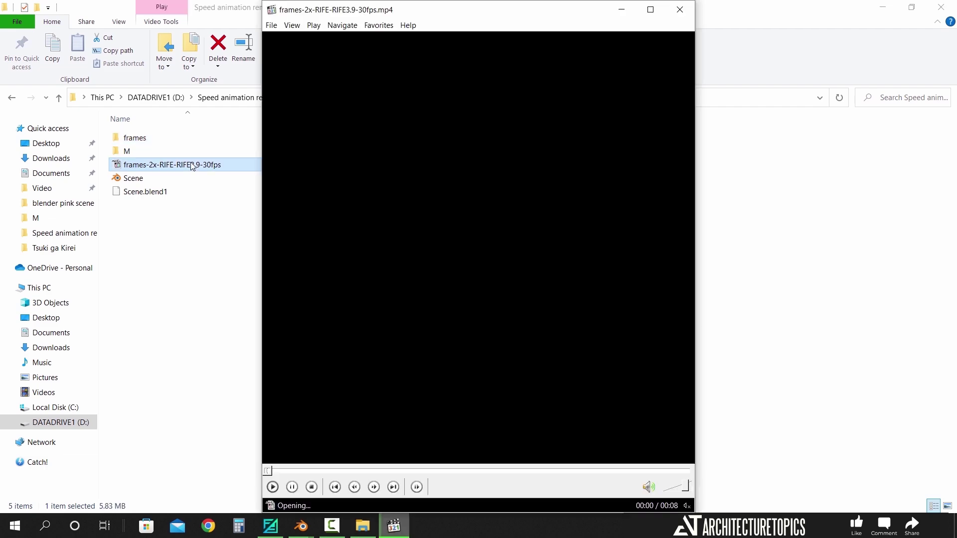